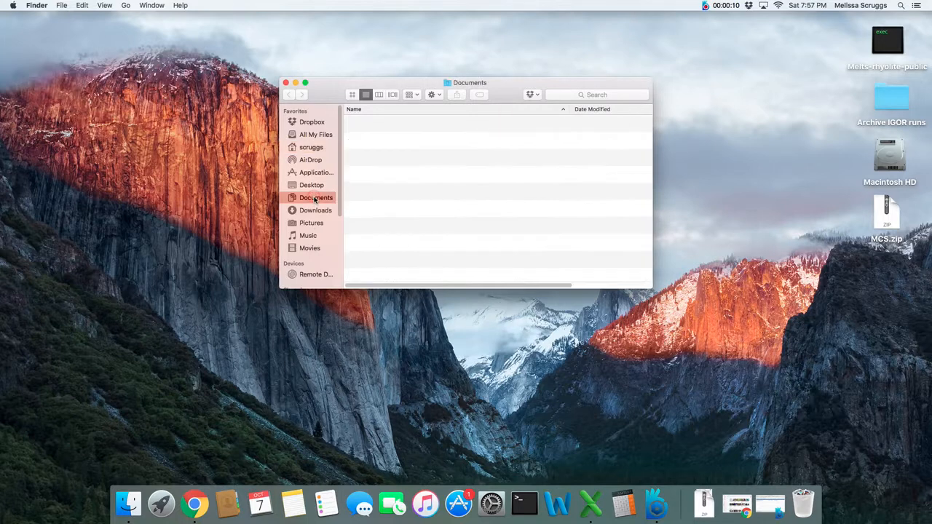
Open the workbook MCS09AA.xlsm from the MCS VBL CODE folder inside MCS and dismiss the welcome message.
{"action": "double_click", "coordinate": [385, 145]}
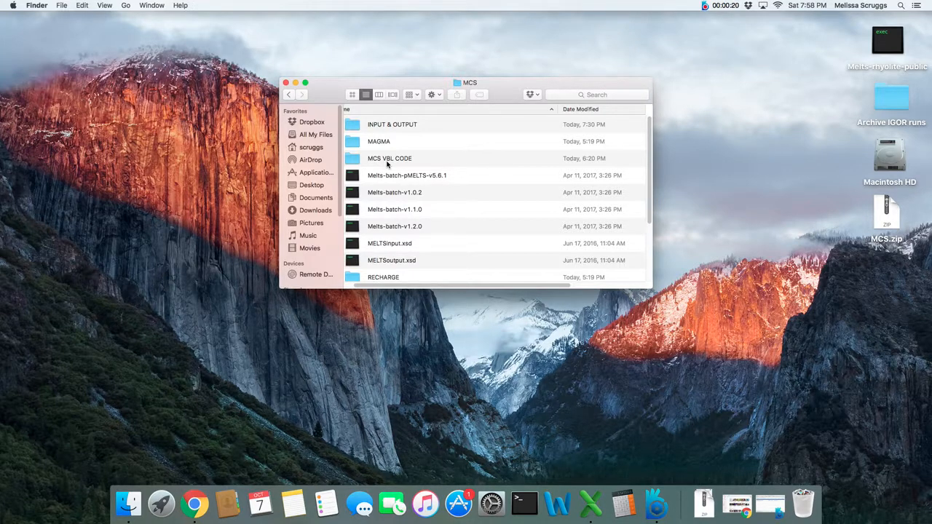
{"action": "double_click", "coordinate": [386, 159]}
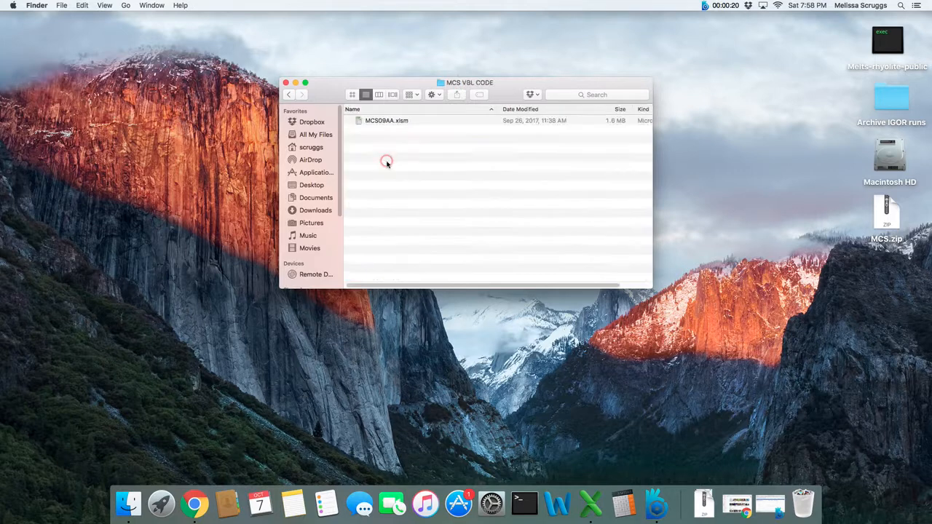
{"action": "double_click", "coordinate": [384, 121]}
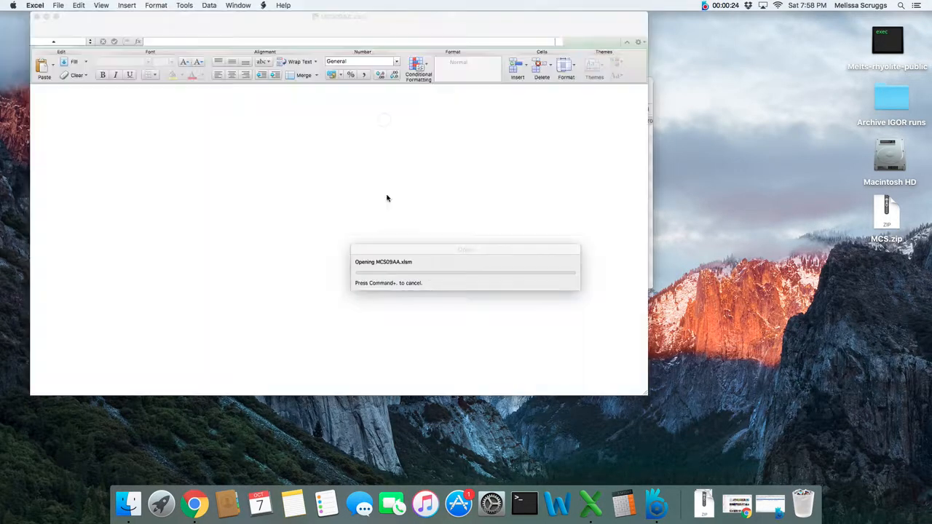
{"action": "left_click", "coordinate": [424, 280]}
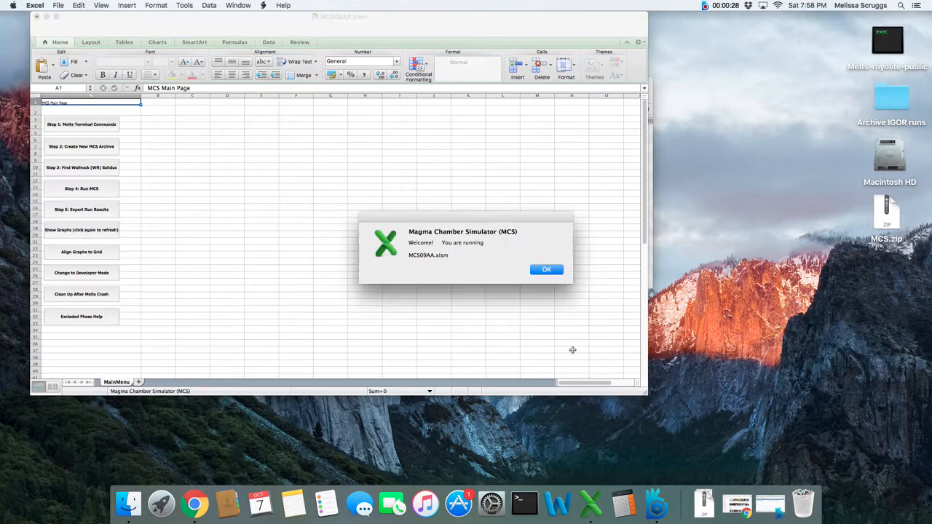
{"action": "left_click", "coordinate": [546, 270]}
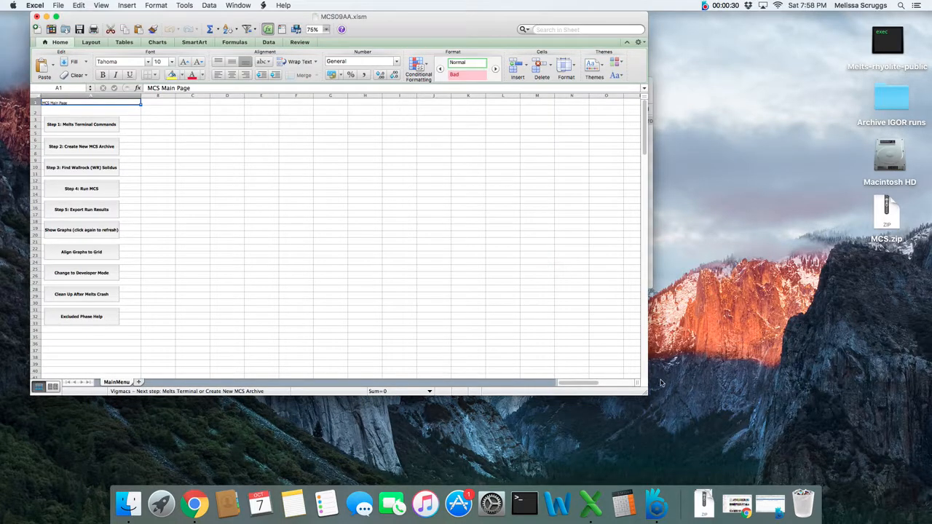
Enlarge the workbook window and set its zoom to 150%.
{"action": "left_click_drag", "start_coordinate": [645, 393], "coordinate": [686, 478]}
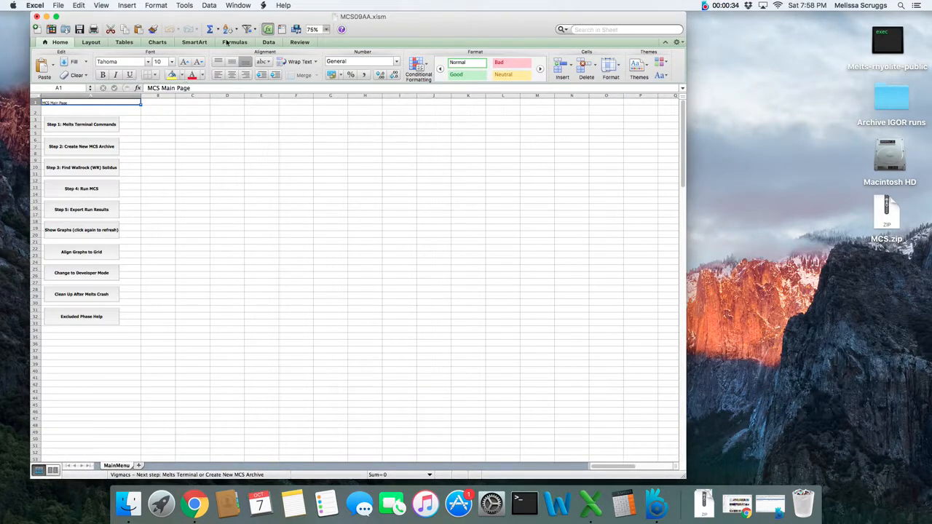
{"action": "left_click", "coordinate": [310, 30]}
{"action": "type", "text": "150"}
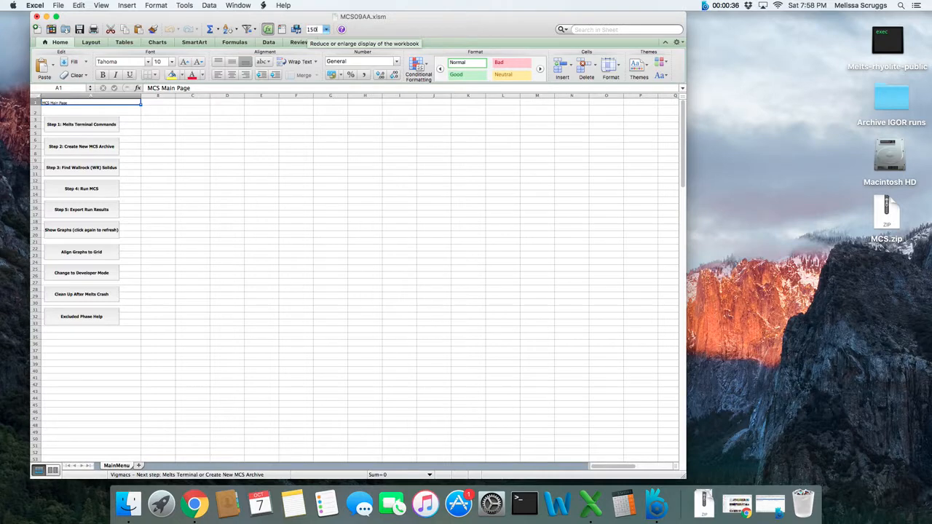
{"action": "key", "text": "Return"}
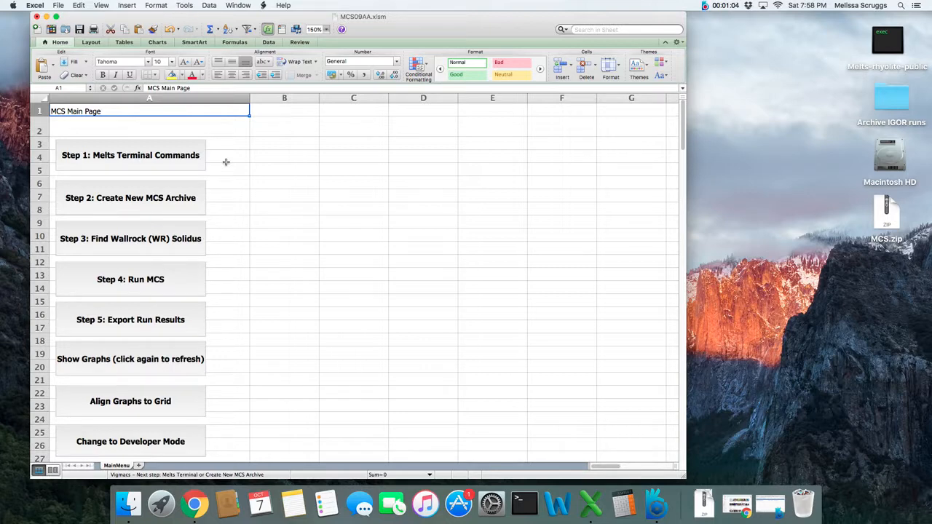
Bring up the Melts terminal commands and choose the rhyolite-MELTS+H2O-CO2 fluid (v1.2.0); Melts-batch-v1.2.0 executable.
{"action": "left_click", "coordinate": [182, 161]}
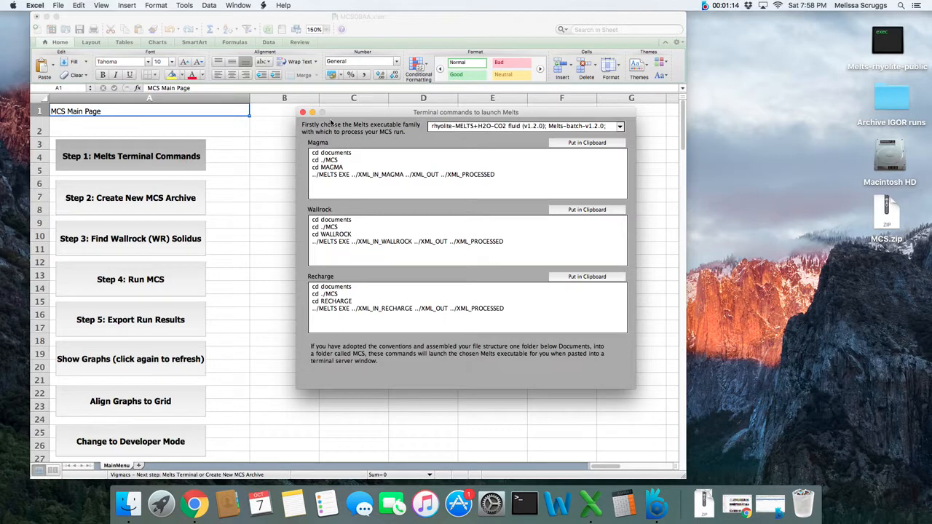
{"action": "left_click_drag", "start_coordinate": [354, 111], "coordinate": [311, 111]}
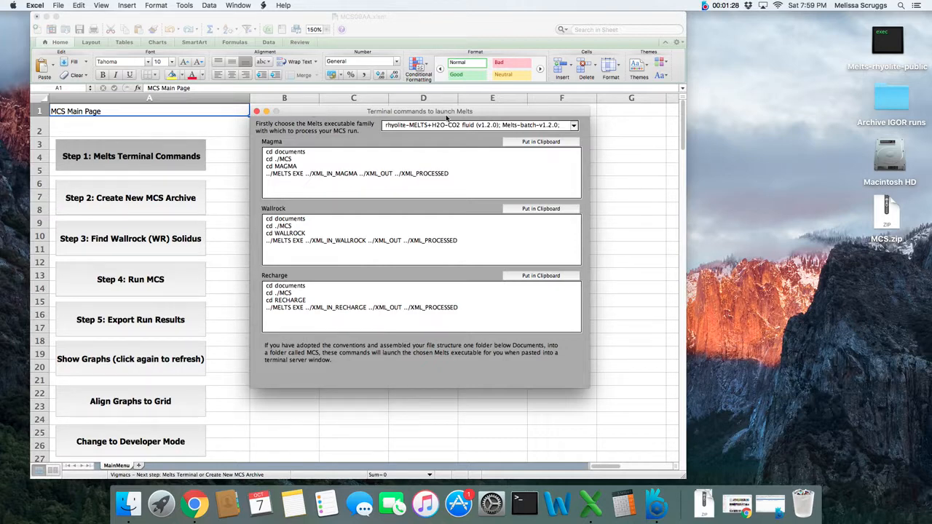
{"action": "left_click", "coordinate": [573, 127]}
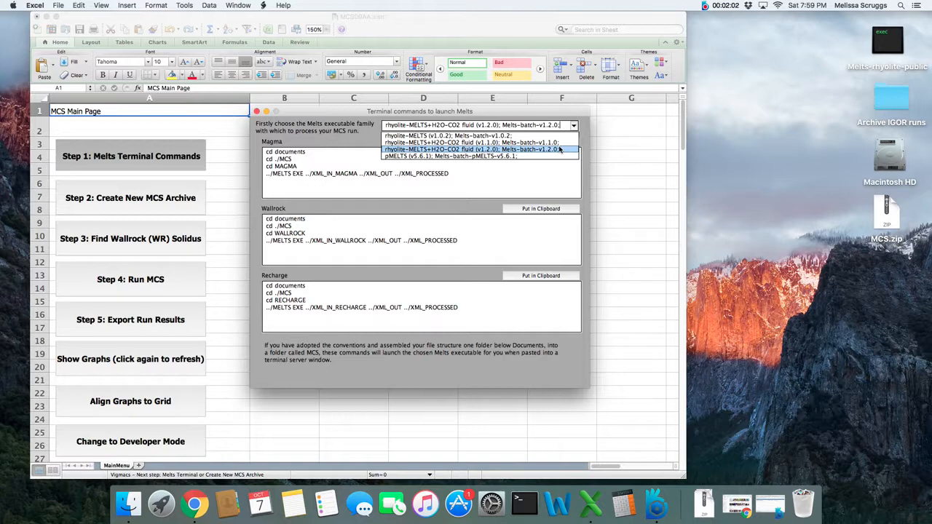
{"action": "left_click", "coordinate": [559, 149]}
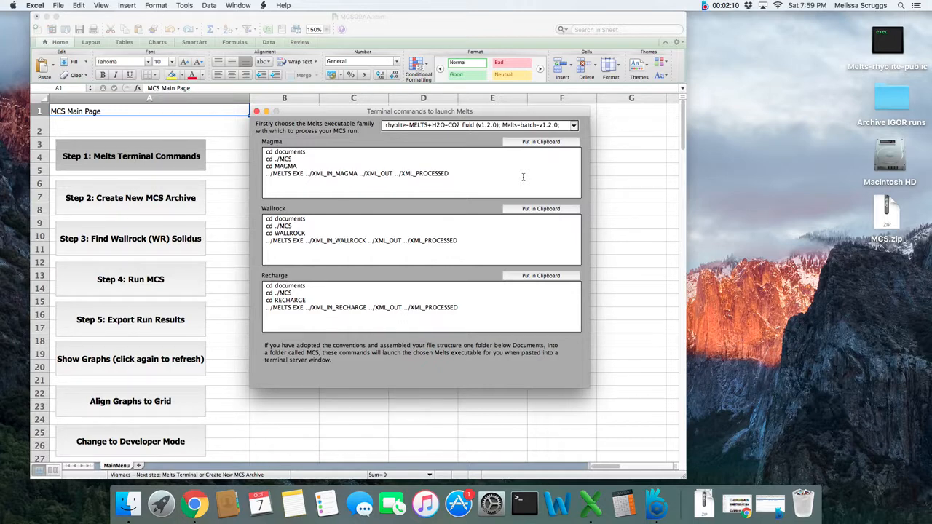
Switch to Terminal, set up three shell tabs, and fit the window beside the workbook.
{"action": "left_click", "coordinate": [522, 502]}
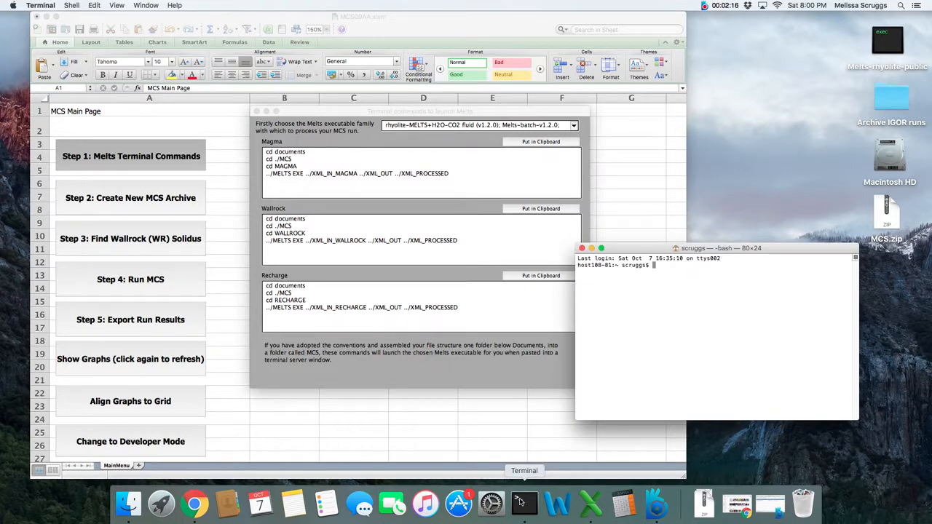
{"action": "key", "text": "super+t"}
{"action": "key", "text": "super+t"}
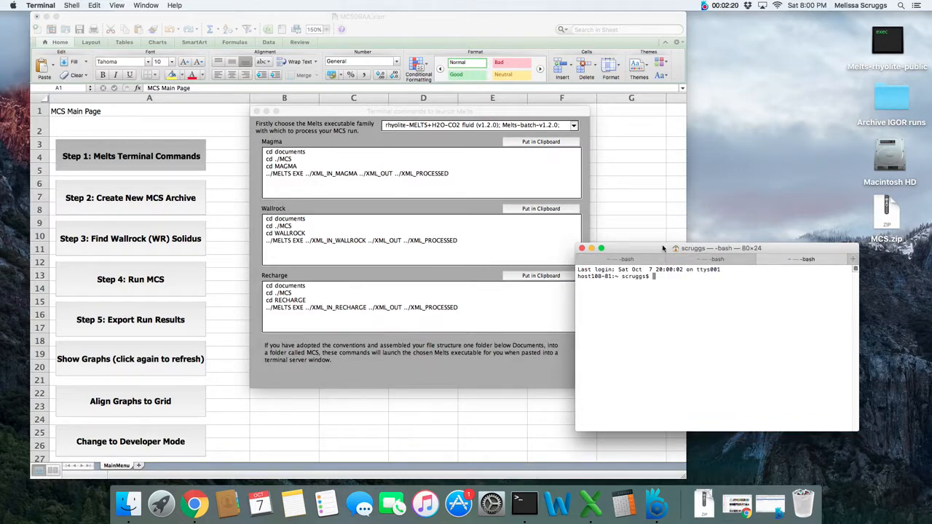
{"action": "left_click_drag", "start_coordinate": [662, 246], "coordinate": [732, 97]}
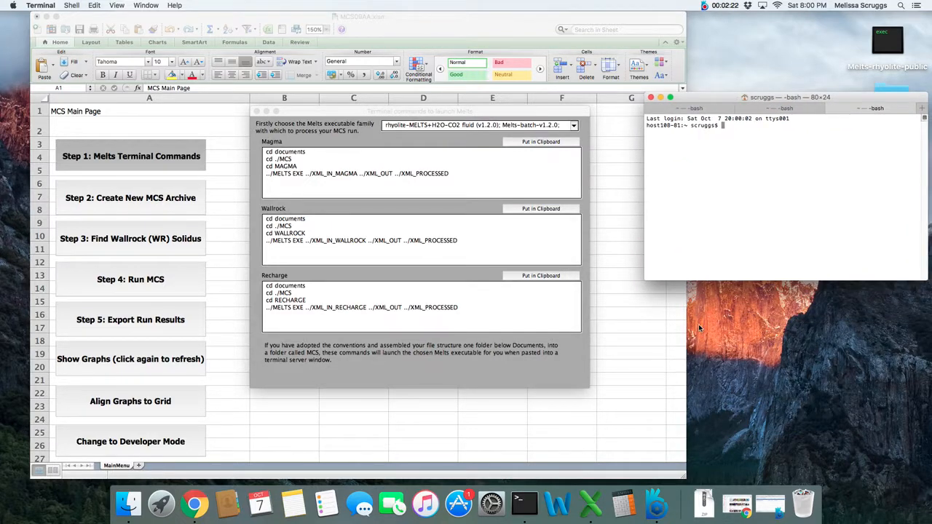
{"action": "left_click_drag", "start_coordinate": [644, 279], "coordinate": [687, 476]}
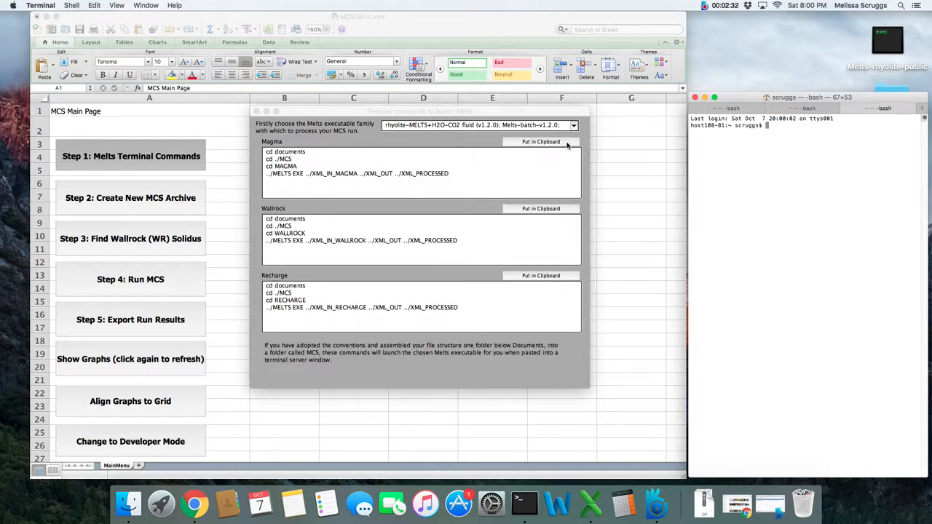
Copy the Magma launch commands and run them in the first terminal tab to start Melts-batch-v1.2.0.
{"action": "left_click", "coordinate": [557, 143]}
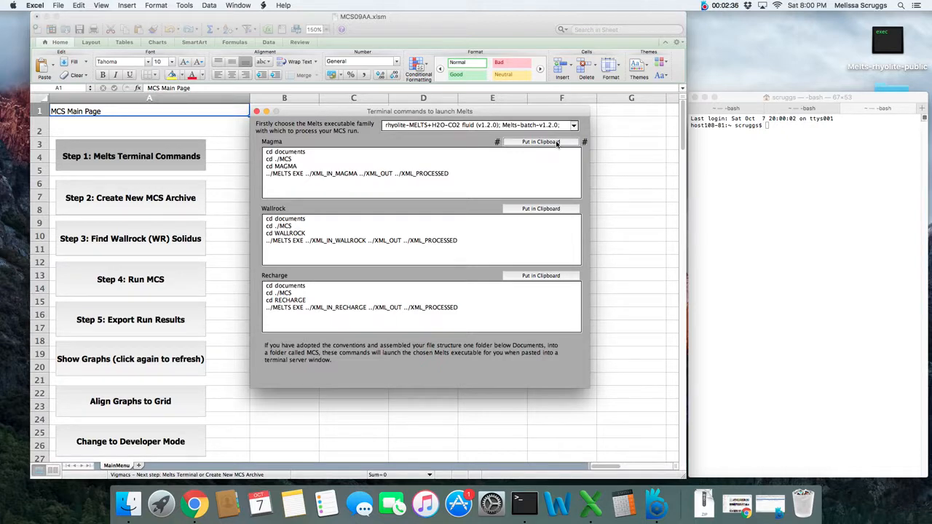
{"action": "left_click", "coordinate": [734, 110]}
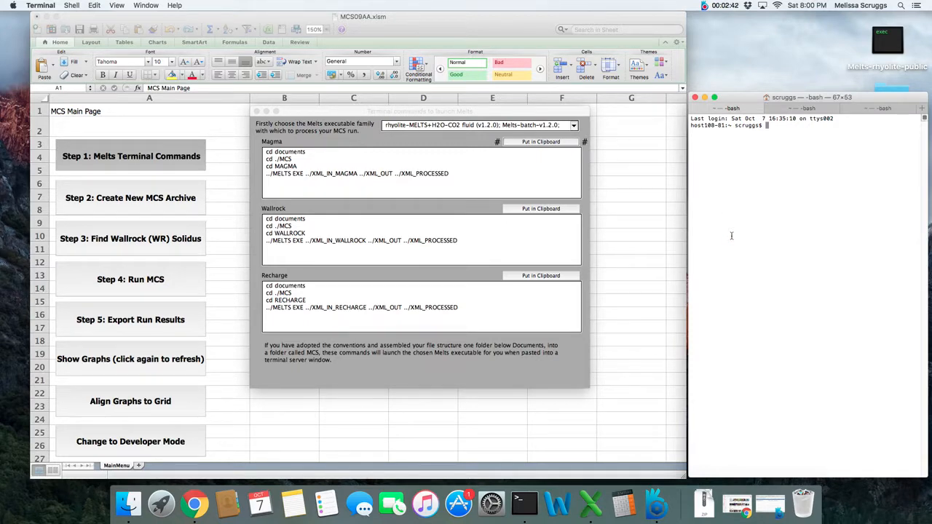
{"action": "type", "text": "cd documents cd ../MCS cd MAGMA ../Melts-batch-v1.2.0 ../XML_IN_MAGMA ../XML_OUT ../XML_PROCESSED"}
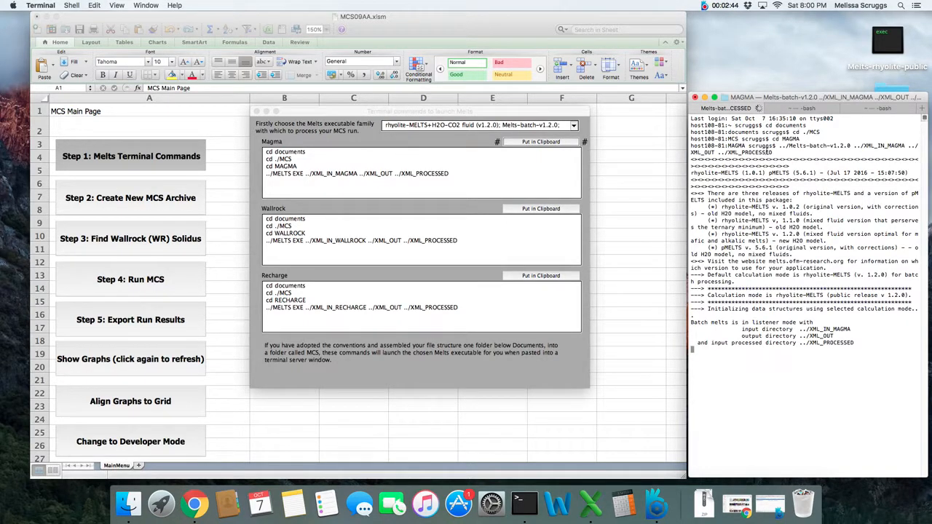
Copy the Wallrock launch commands and run them in the second terminal tab.
{"action": "left_click", "coordinate": [805, 108]}
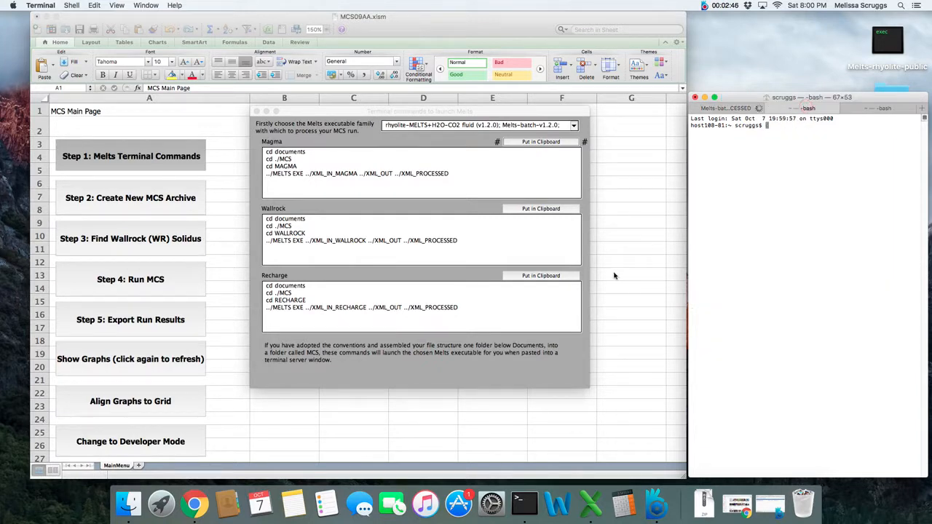
{"action": "left_click", "coordinate": [543, 209]}
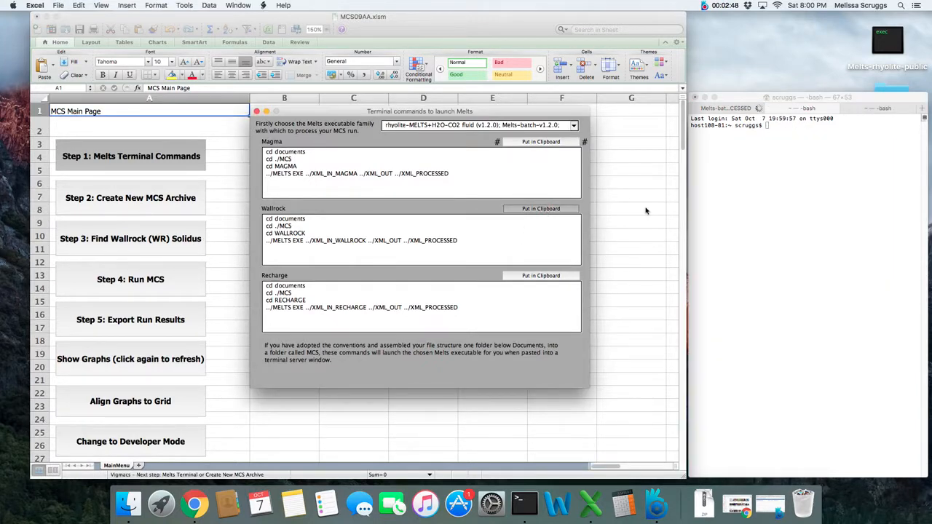
{"action": "left_click", "coordinate": [783, 207]}
{"action": "type", "text": "cd documents cd ../MCS cd WALLROCK ../Melts-batch-v1.2.0 ../XML_IN_WALLROCK ../XML_OUT ../XML_PROCESSED"}
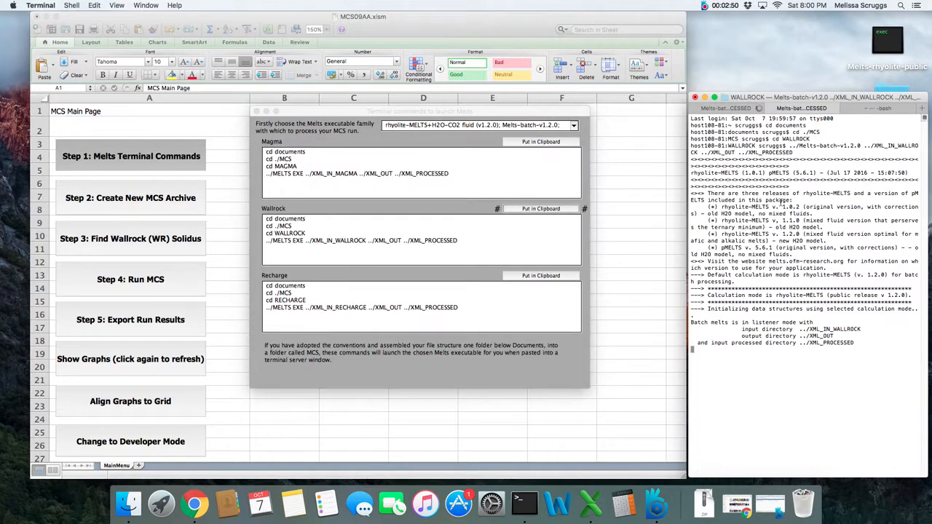
Copy the Recharge launch commands, run them in the third terminal tab, and close the Melts commands dialog.
{"action": "left_click", "coordinate": [543, 281]}
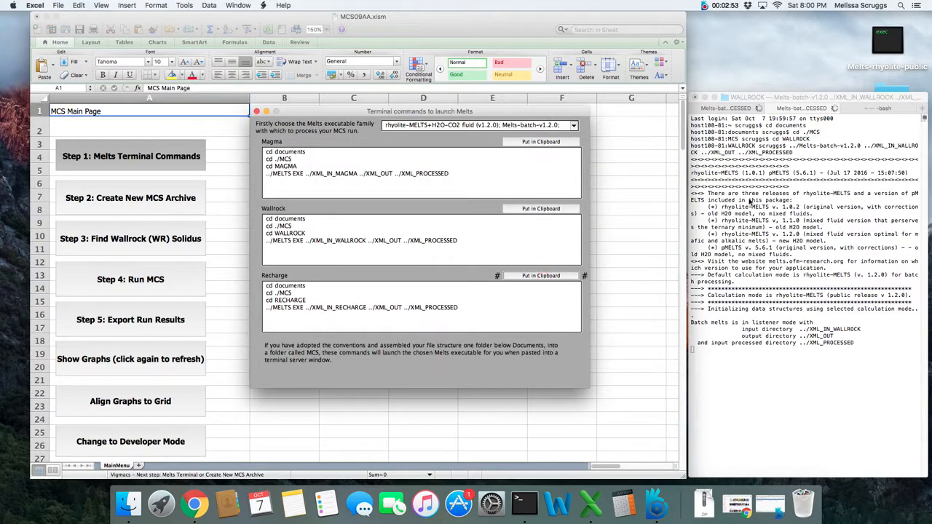
{"action": "left_click", "coordinate": [878, 110]}
{"action": "key", "text": "super+v"}
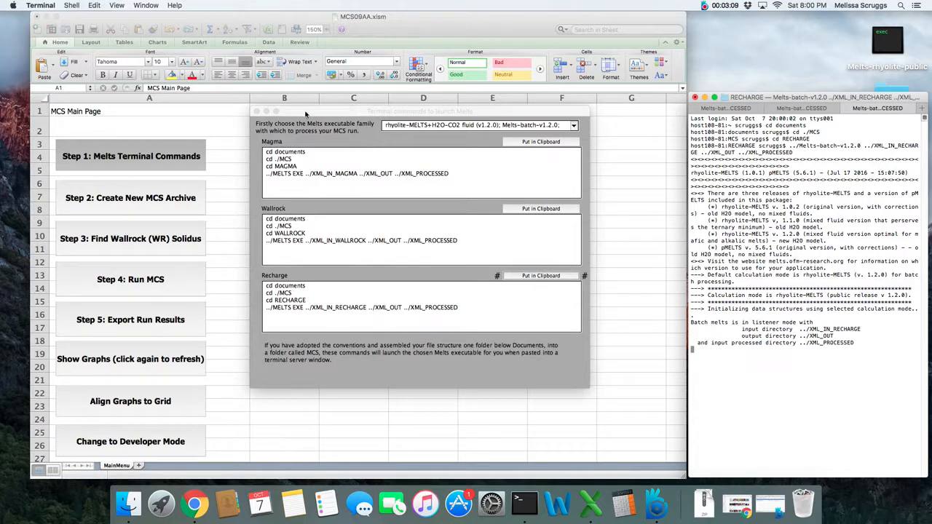
{"action": "left_click", "coordinate": [257, 112]}
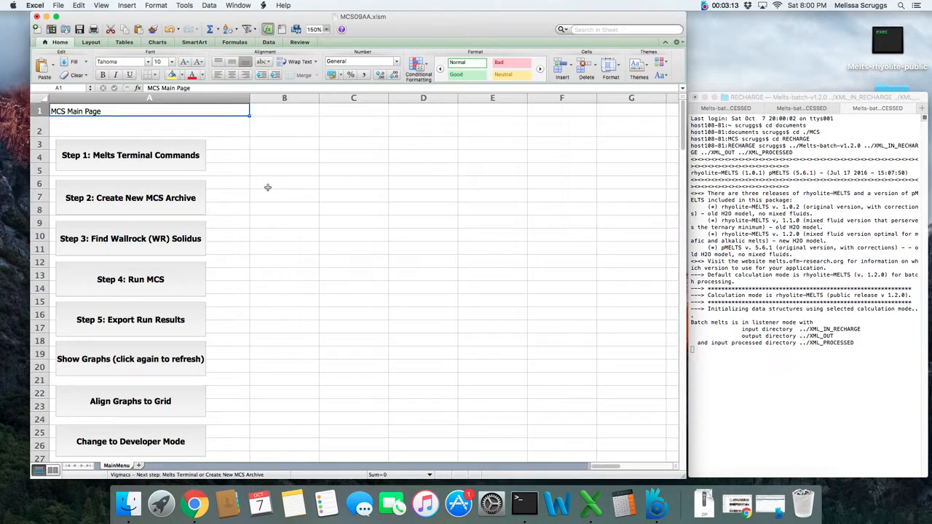
Create a new MCS archive named 7OctE using MES_R3FC_CarbR.xlsx for the starting conditions.
{"action": "left_click", "coordinate": [177, 207]}
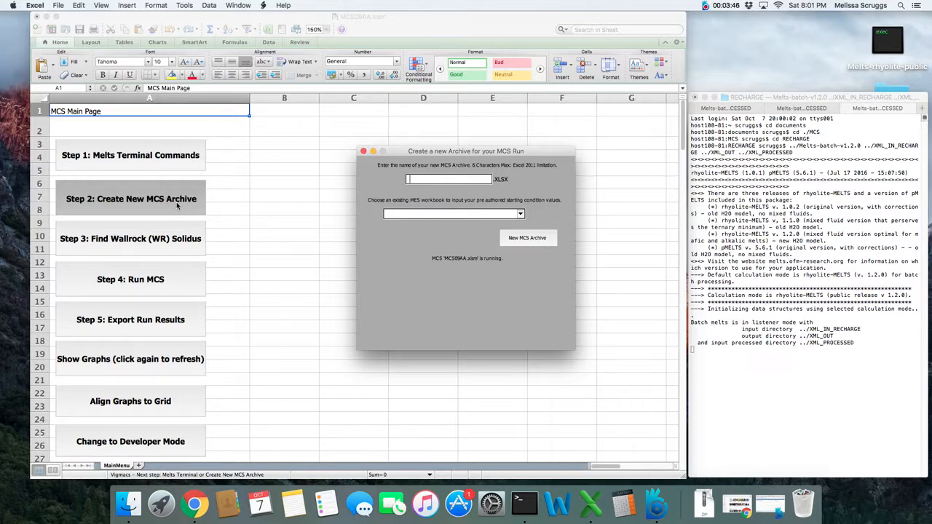
{"action": "type", "text": "7OctE"}
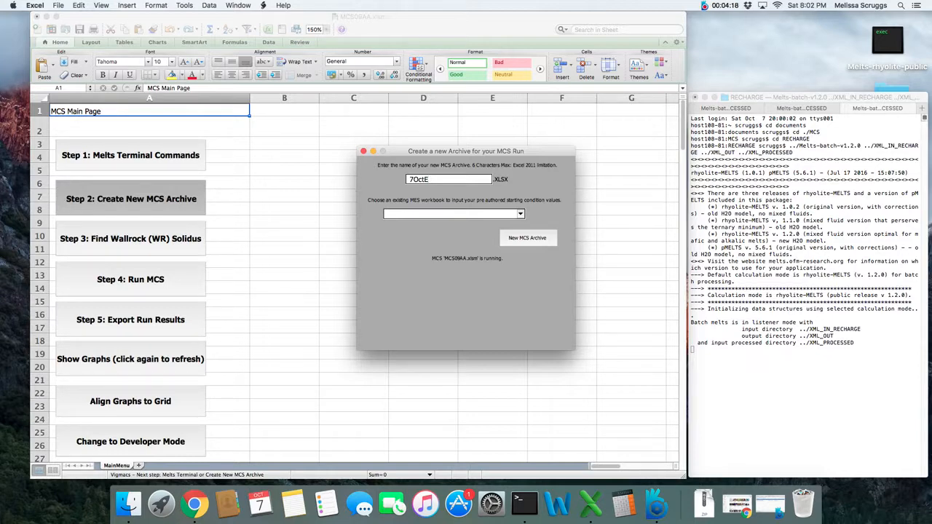
{"action": "left_click", "coordinate": [521, 215]}
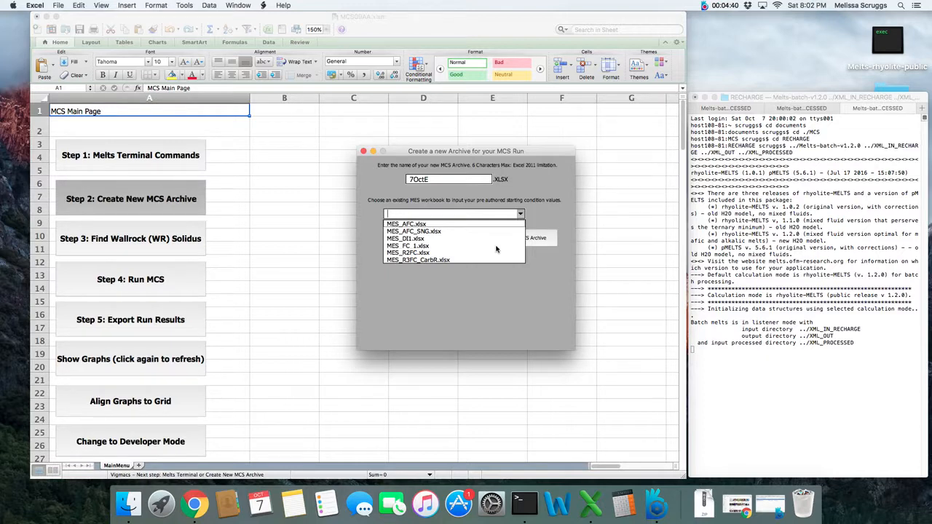
{"action": "left_click", "coordinate": [459, 260]}
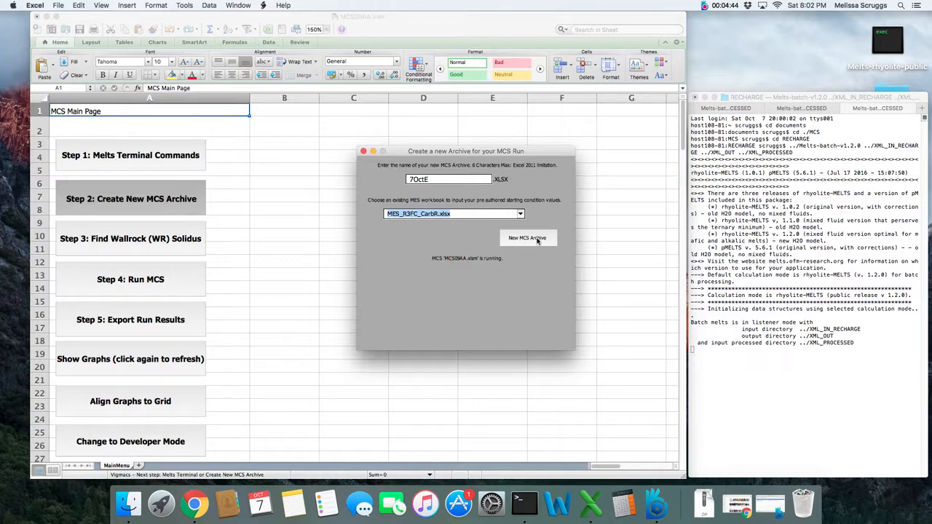
{"action": "left_click", "coordinate": [537, 237]}
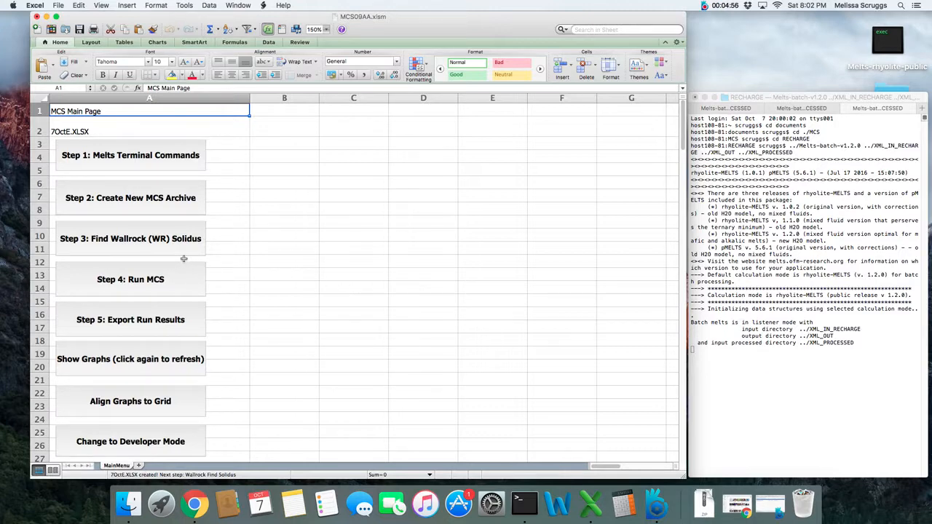
Find the wallrock solidus for 7OctE, check the Wallrock terminal tab during the calculation, and dismiss the result message.
{"action": "left_click", "coordinate": [146, 240]}
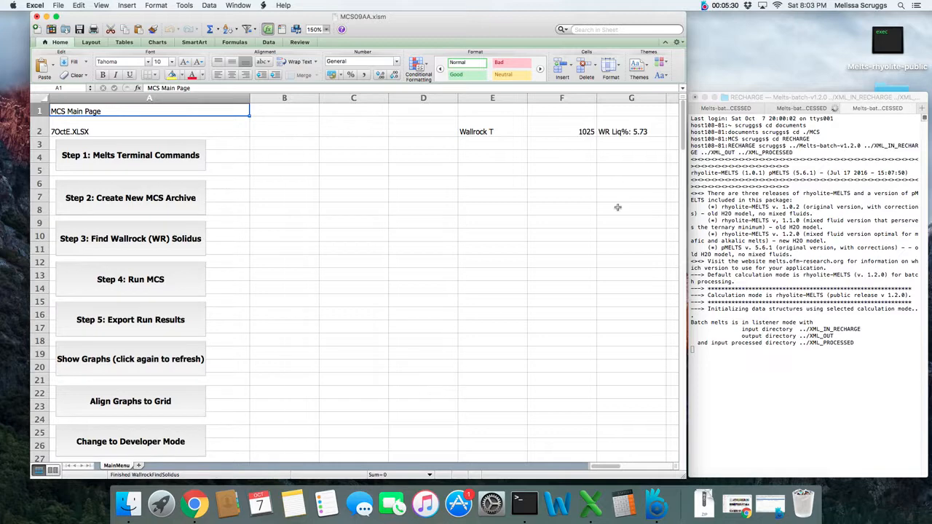
{"action": "left_click", "coordinate": [776, 97]}
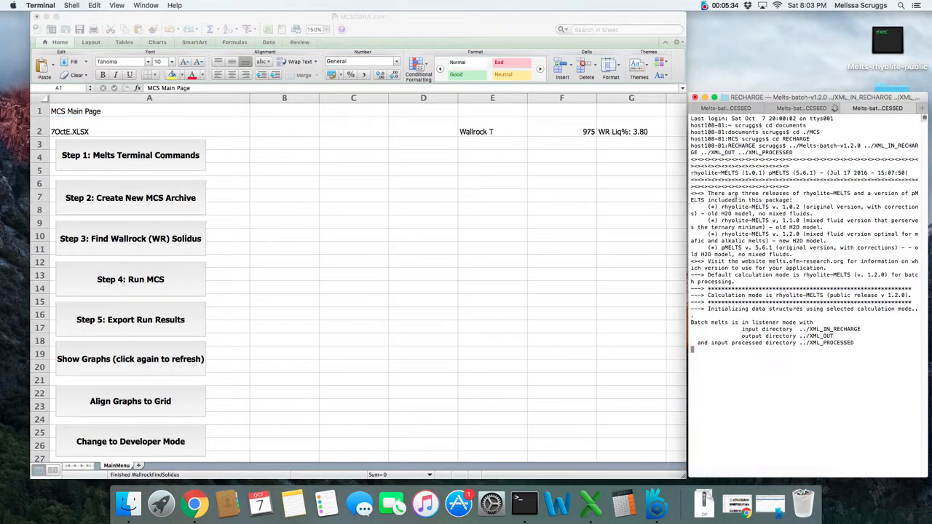
{"action": "left_click", "coordinate": [566, 127]}
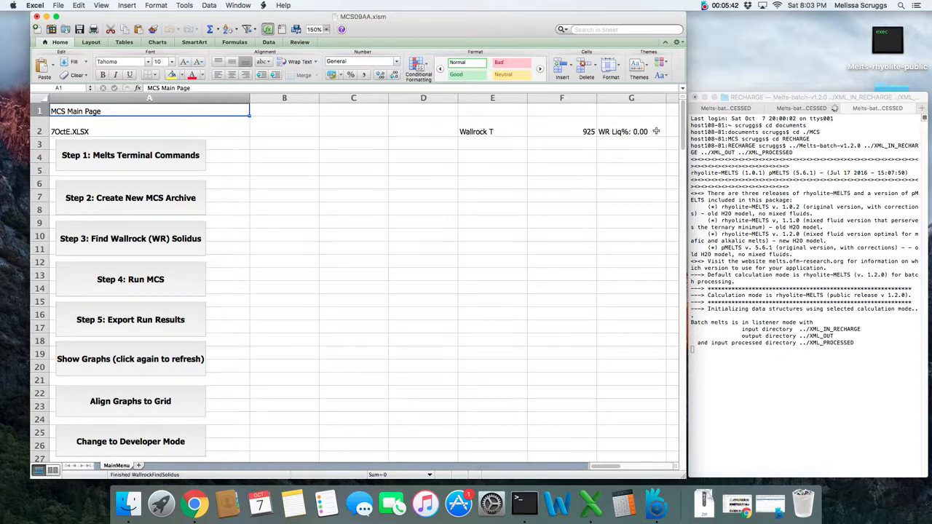
{"action": "left_click", "coordinate": [801, 109]}
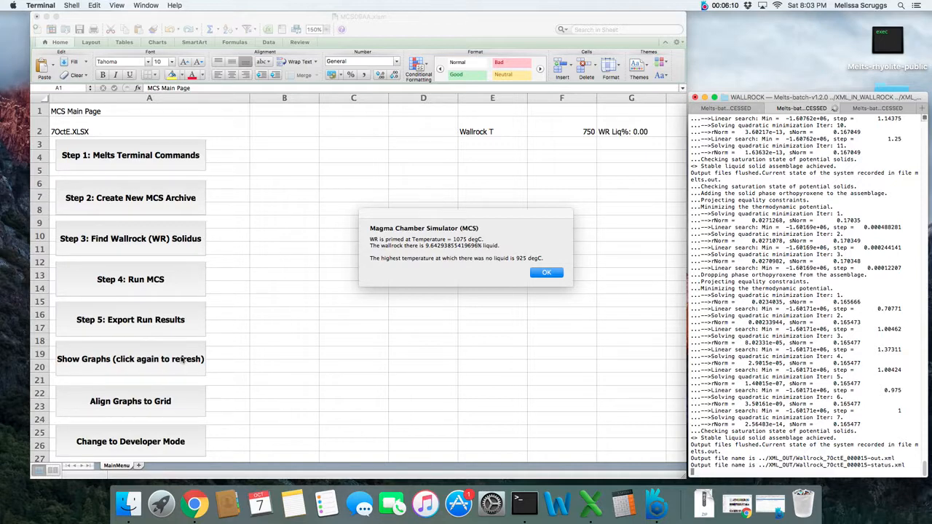
{"action": "left_click", "coordinate": [438, 212]}
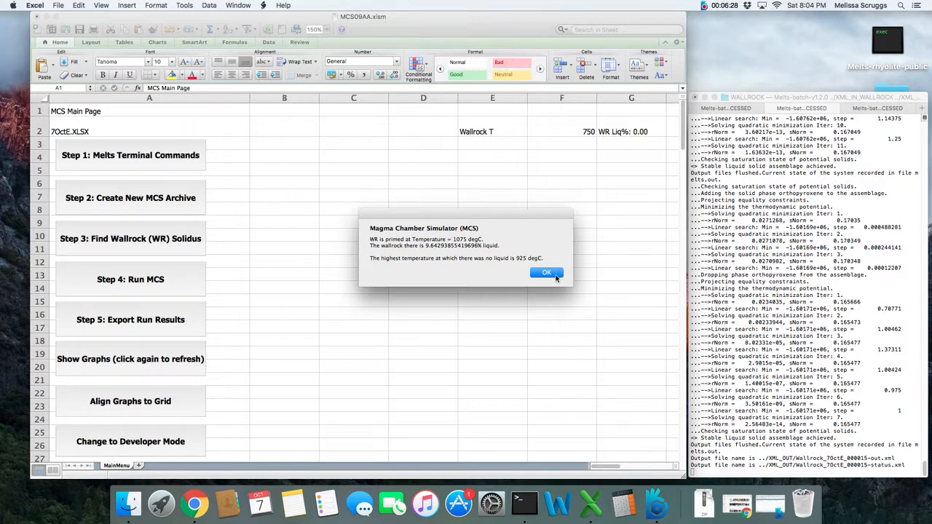
{"action": "left_click", "coordinate": [546, 273]}
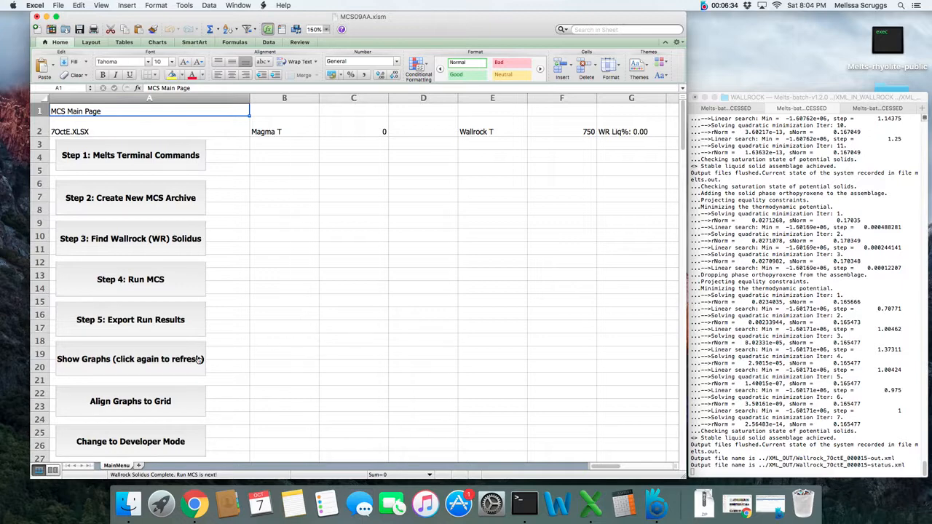
Show the graphs and inspect the points of the Wallrock LiquidPercent vs. Temperature chart.
{"action": "left_click", "coordinate": [161, 361]}
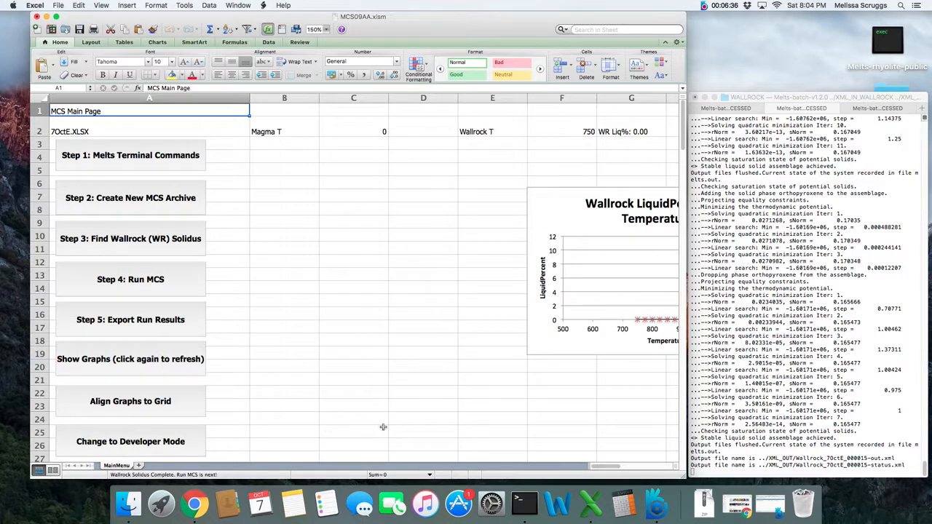
{"action": "left_click_drag", "start_coordinate": [589, 466], "coordinate": [473, 471]}
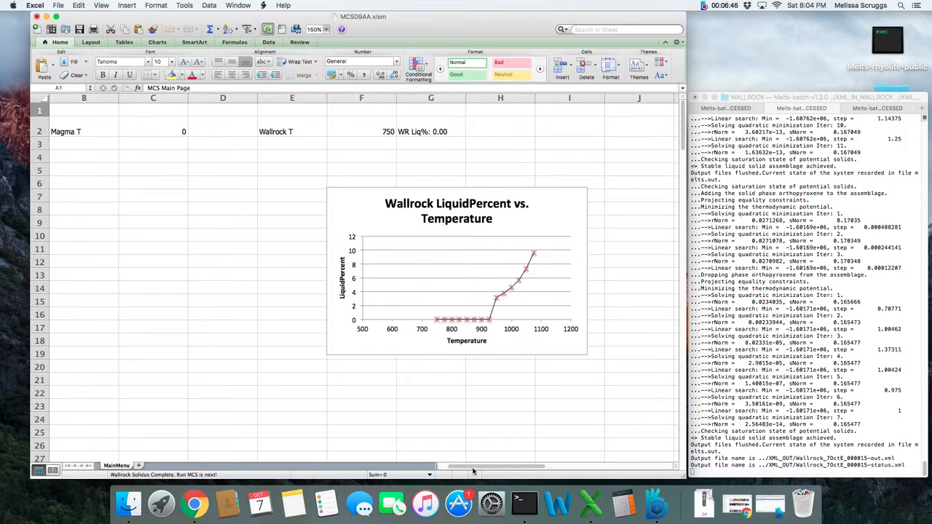
{"action": "mouse_move", "coordinate": [534, 254]}
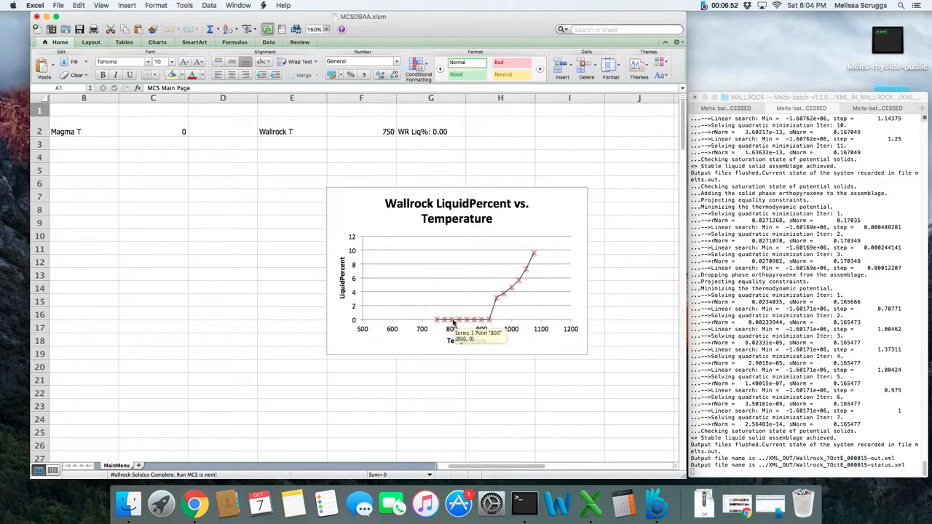
{"action": "scroll", "coordinate": [486, 466], "scroll_direction": "left", "scroll_amount": 3}
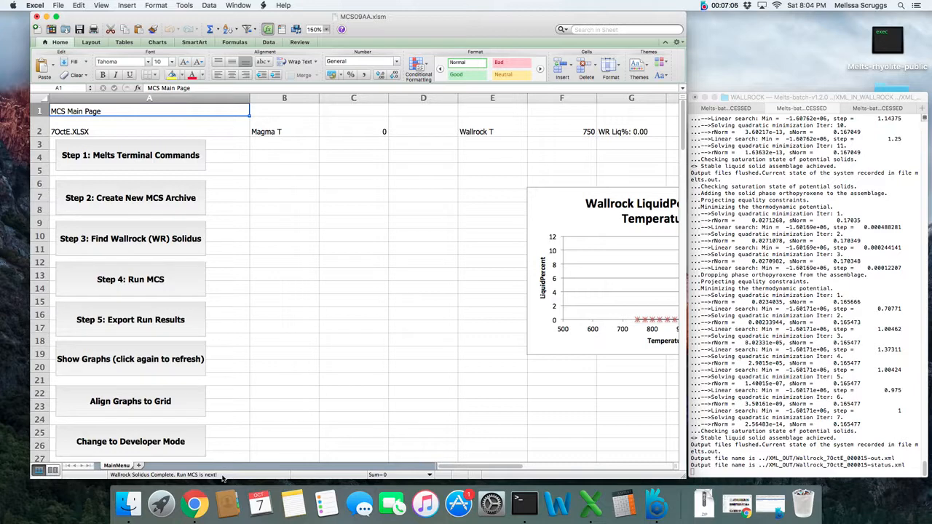
Run the MCS simulation and bring up the Magma terminal tab to follow its output.
{"action": "left_click", "coordinate": [189, 293]}
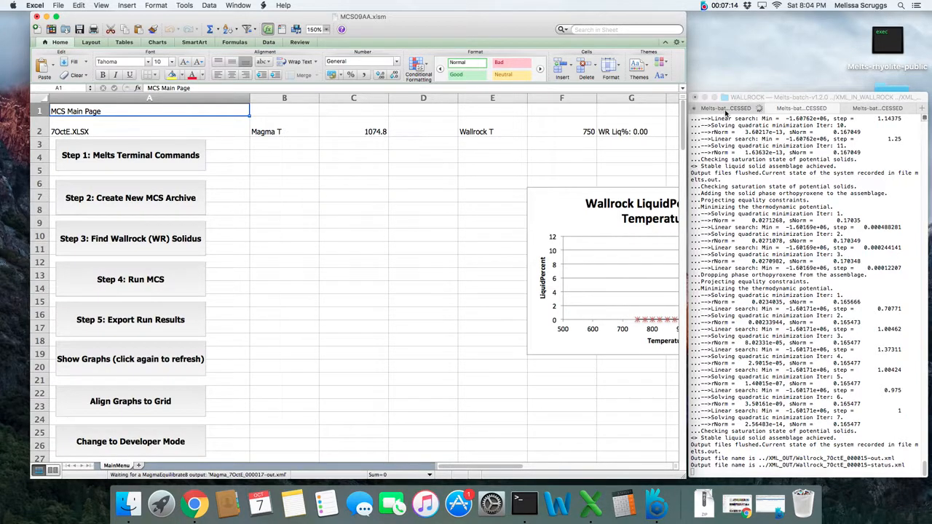
{"action": "left_click", "coordinate": [727, 108]}
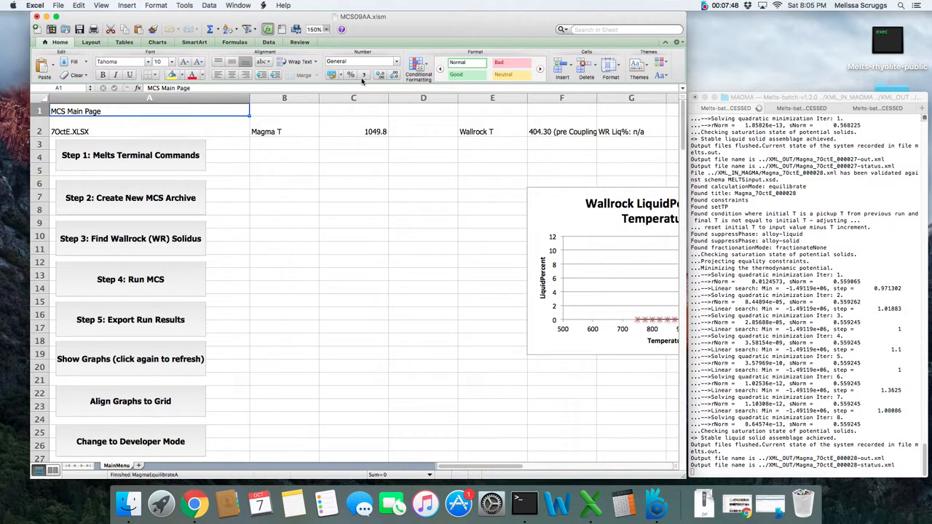
Set the worksheet zoom to 75% and display the magma oxide vs. MgO graphs.
{"action": "left_click", "coordinate": [326, 29]}
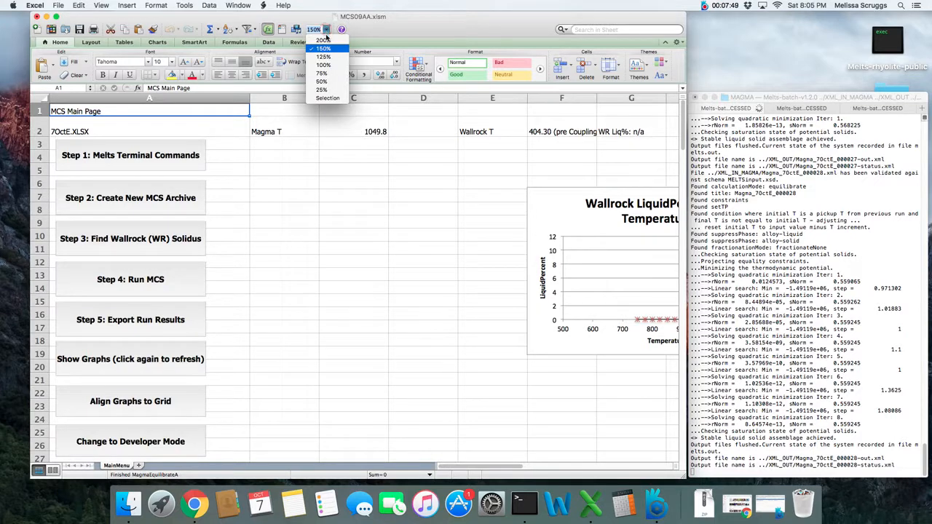
{"action": "left_click", "coordinate": [322, 73]}
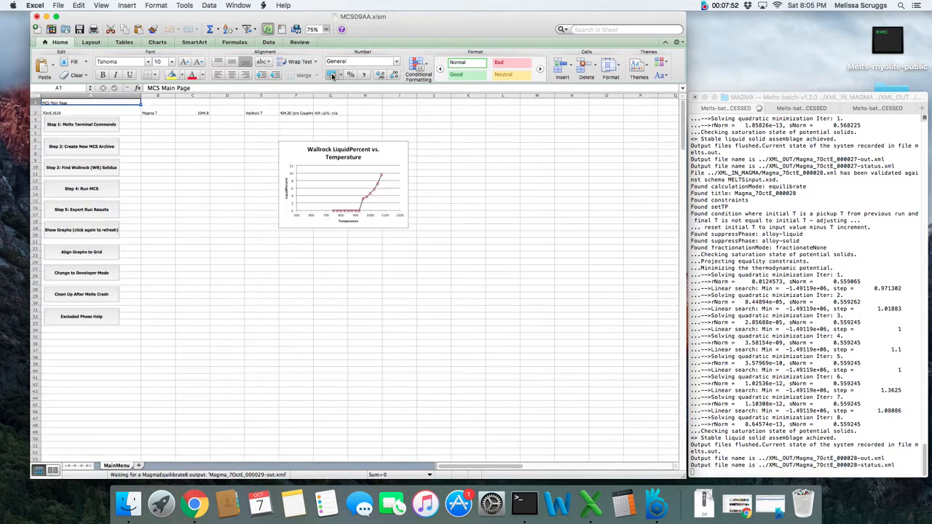
{"action": "left_click", "coordinate": [94, 235]}
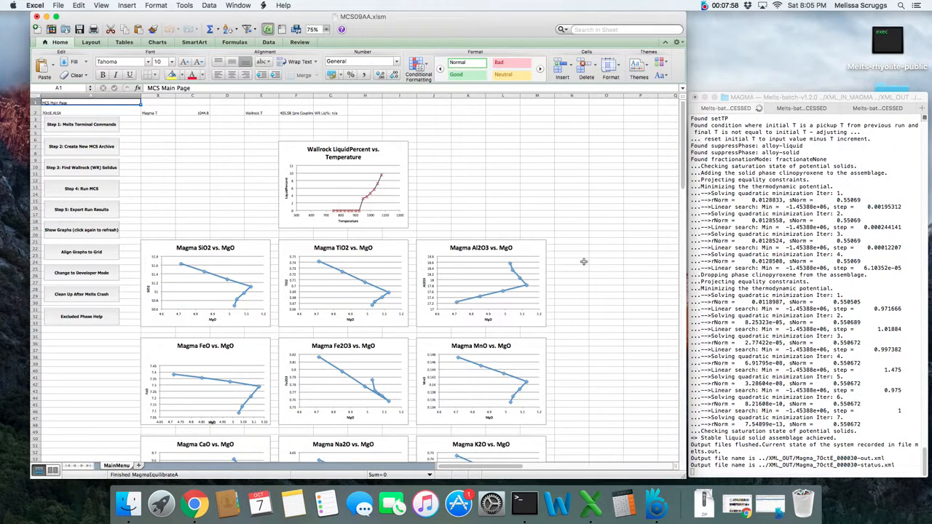
{"action": "scroll", "coordinate": [583, 265], "scroll_direction": "down", "scroll_amount": 1}
{"action": "scroll", "coordinate": [583, 265], "scroll_direction": "down", "scroll_amount": 1}
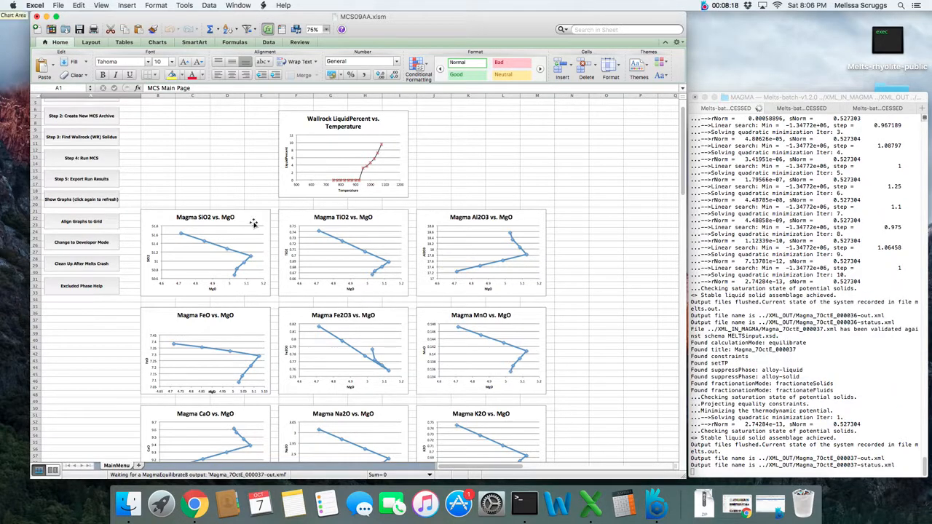
Refresh the magma graphs repeatedly while the simulation runs.
{"action": "left_click", "coordinate": [83, 204]}
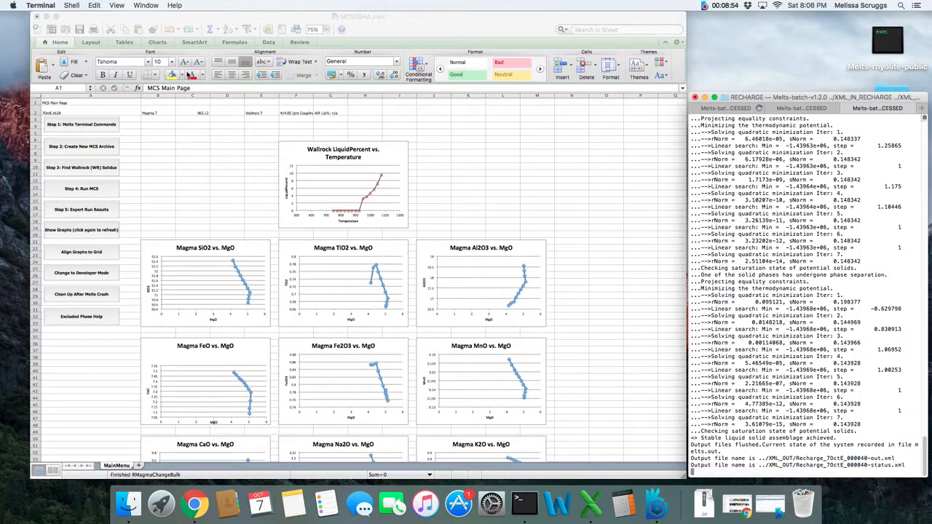
{"action": "left_click", "coordinate": [205, 20]}
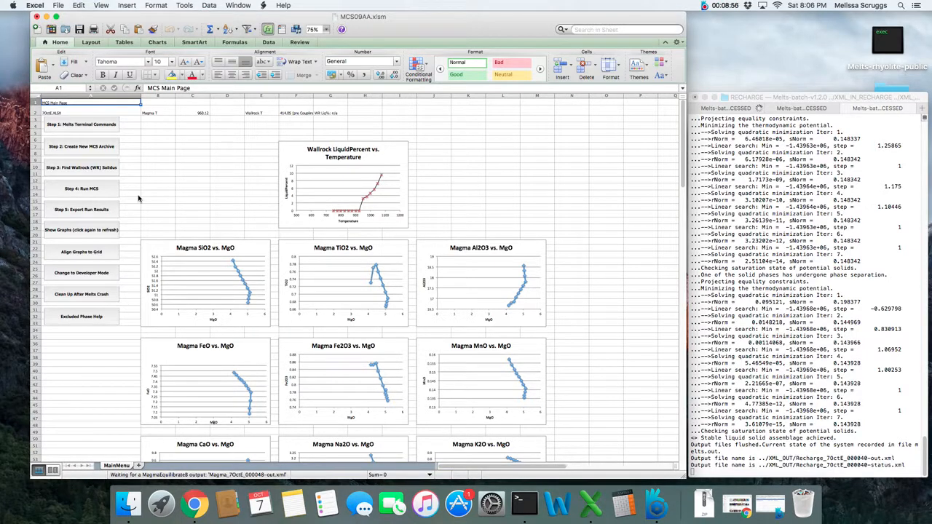
{"action": "left_click", "coordinate": [99, 234]}
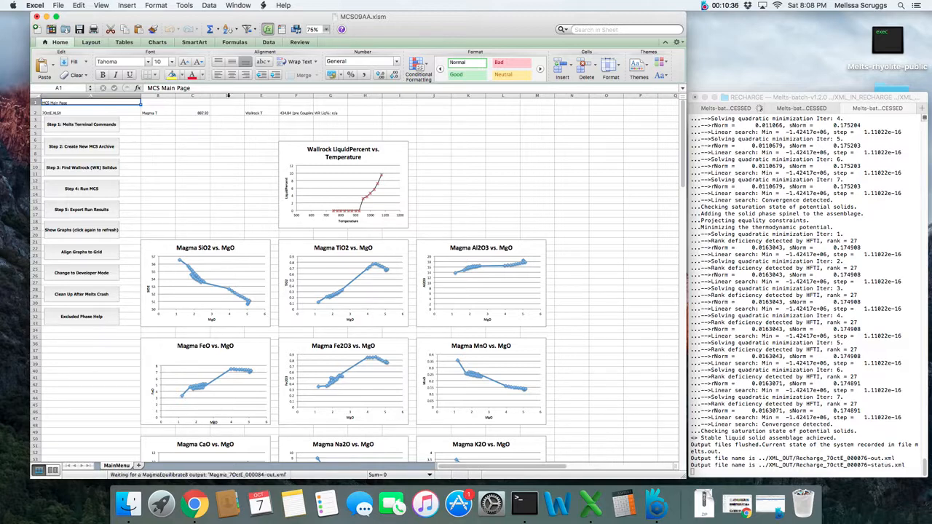
Enlarge the worksheet, settling on 125% zoom, and look over the wallrock and magma graphs.
{"action": "left_click", "coordinate": [326, 29]}
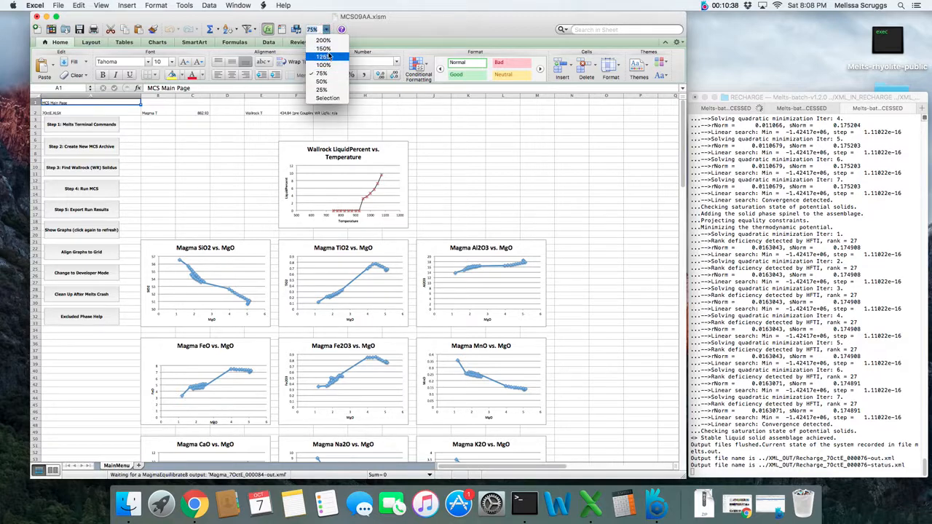
{"action": "left_click", "coordinate": [330, 53]}
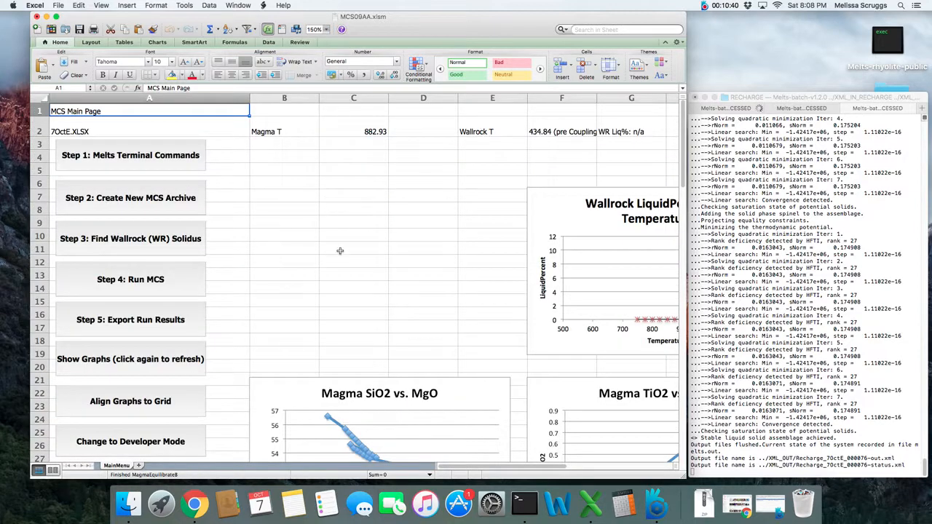
{"action": "scroll", "coordinate": [550, 469], "scroll_direction": "right", "scroll_amount": 2}
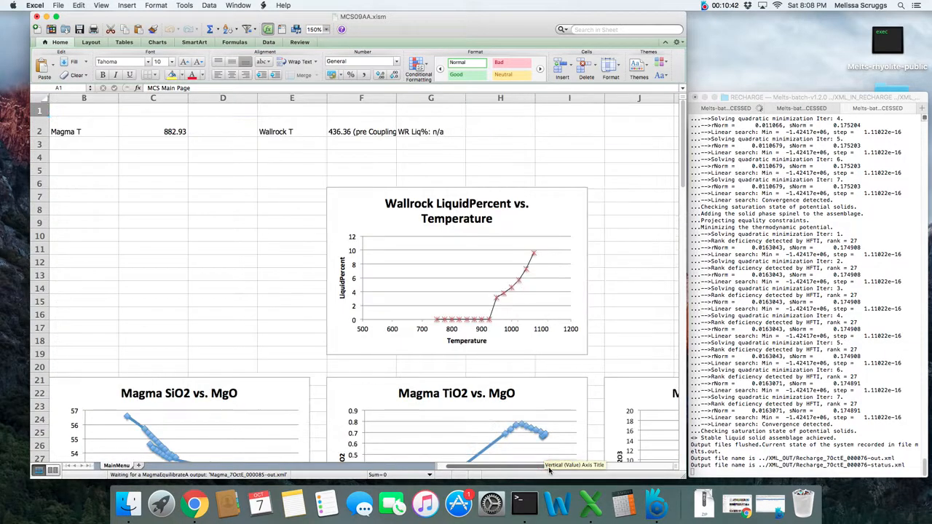
{"action": "scroll", "coordinate": [549, 471], "scroll_direction": "left", "scroll_amount": 2}
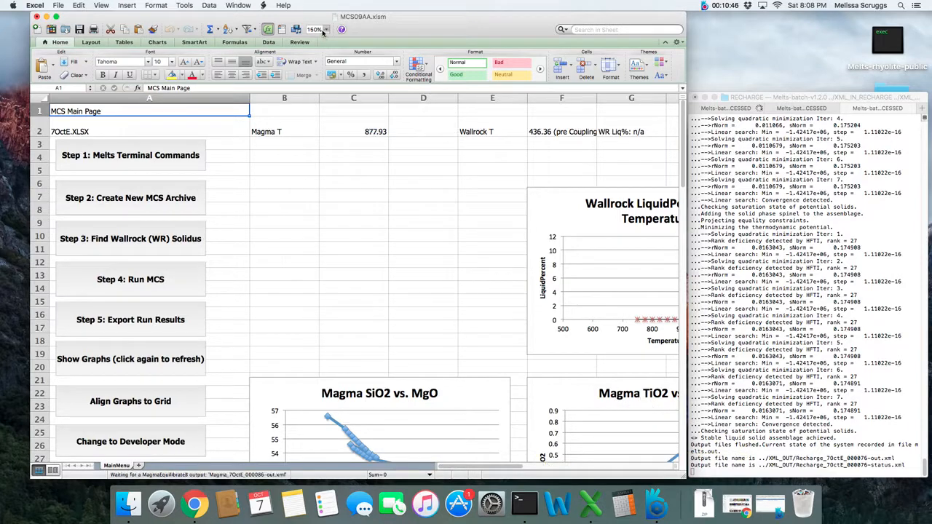
{"action": "type", "text": "125"}
{"action": "key", "text": "Return"}
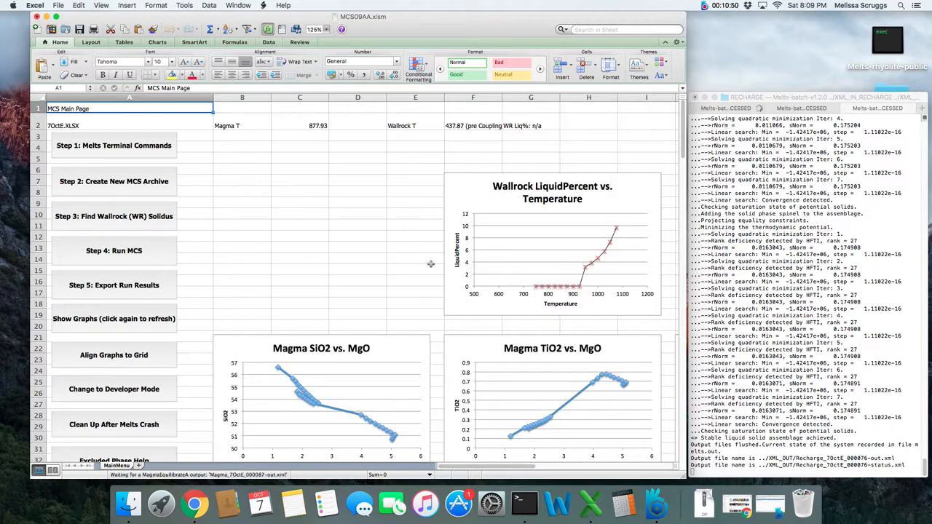
{"action": "scroll", "coordinate": [430, 264], "scroll_direction": "down", "scroll_amount": 1}
{"action": "scroll", "coordinate": [430, 264], "scroll_direction": "down", "scroll_amount": 1}
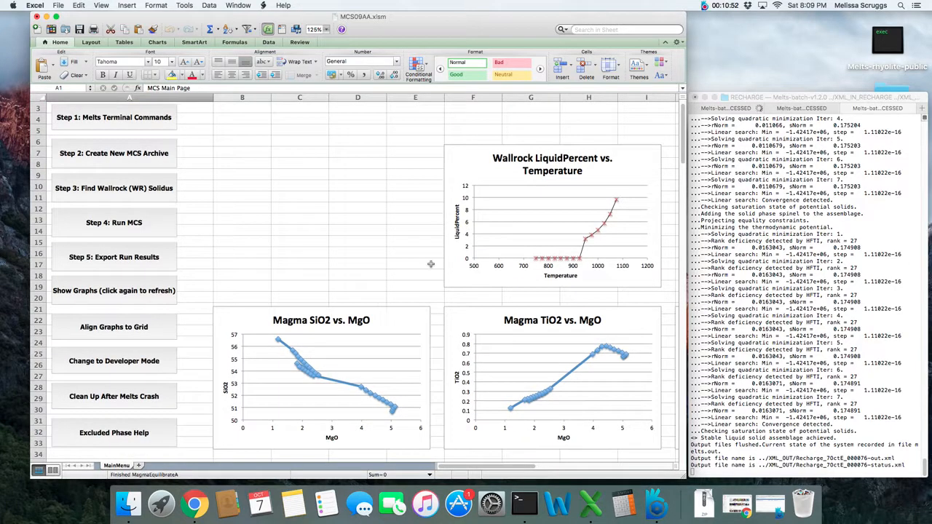
{"action": "scroll", "coordinate": [430, 265], "scroll_direction": "up", "scroll_amount": 2}
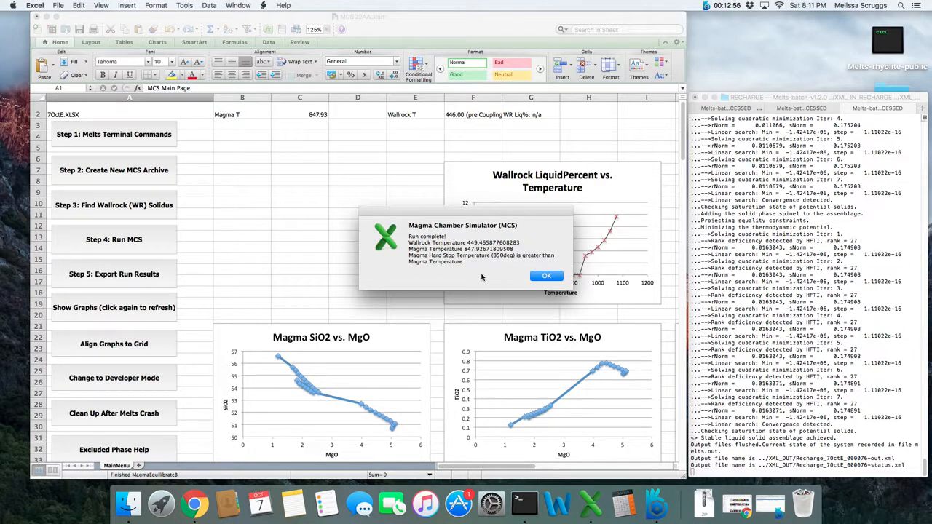
Dismiss the run-complete message and export the run results to 7OctE.XLSX, acknowledging the save message.
{"action": "left_click", "coordinate": [546, 278]}
{"action": "left_click", "coordinate": [546, 278]}
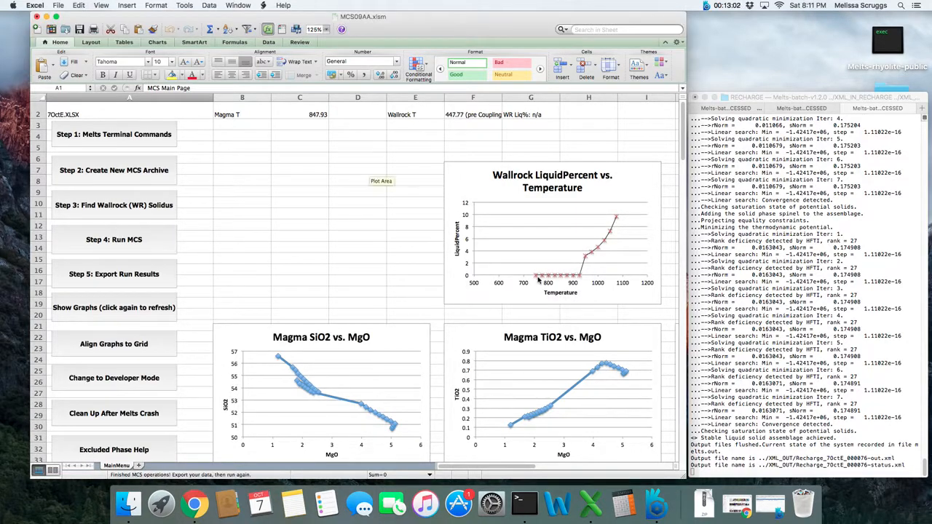
{"action": "left_click", "coordinate": [125, 275]}
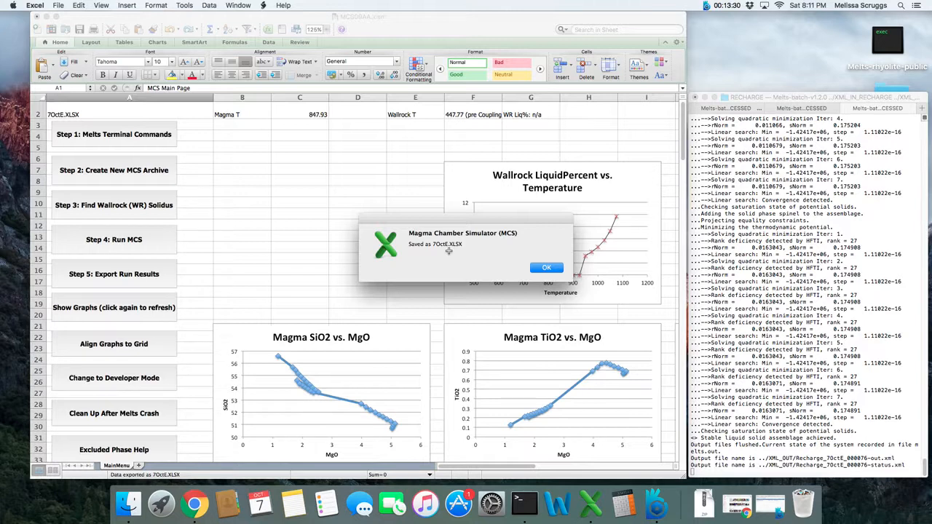
{"action": "left_click", "coordinate": [546, 267]}
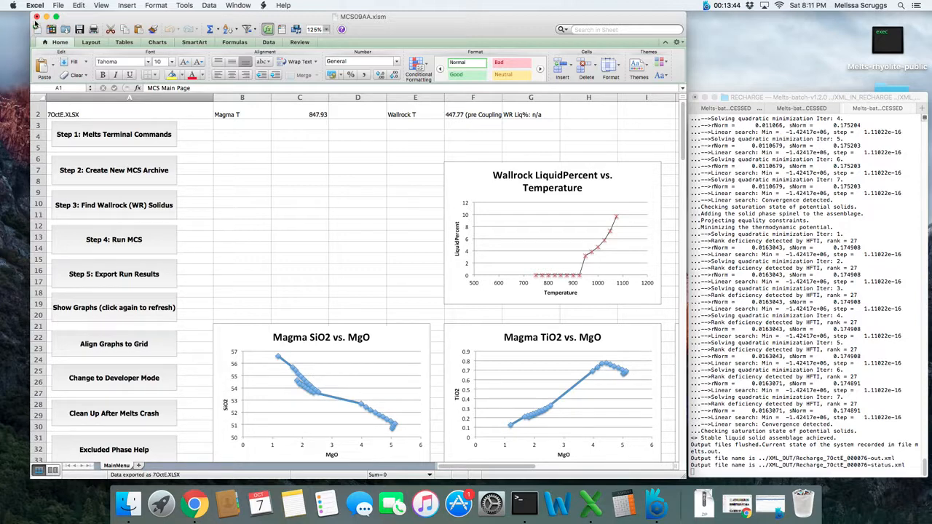
Close the MCS09AA.xlsm workbook without saving its changes.
{"action": "left_click", "coordinate": [37, 16]}
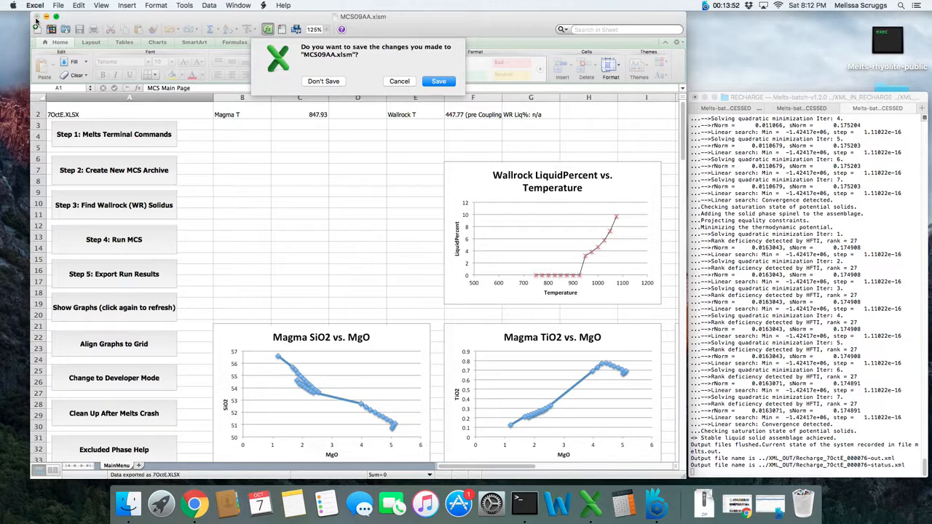
{"action": "left_click", "coordinate": [329, 82]}
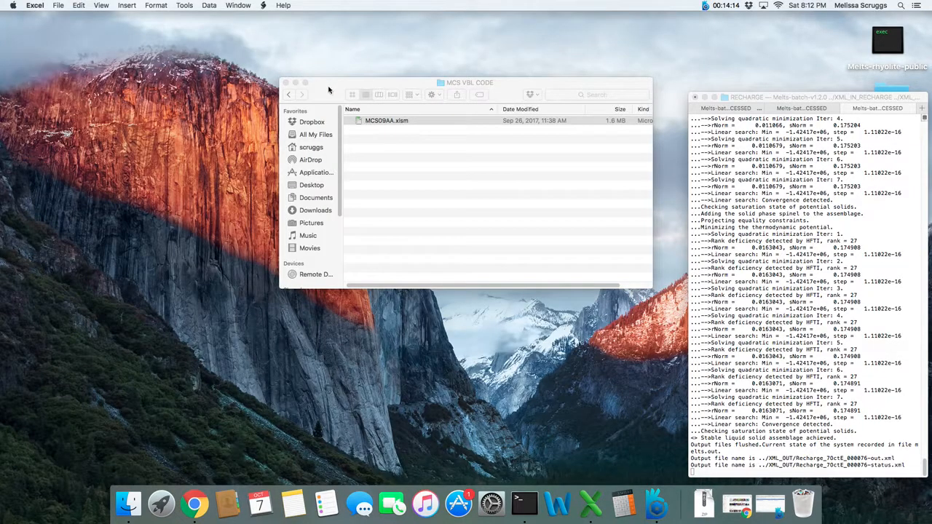
In Finder, go back to the MCS folder, open INPUT & OUTPUT, and select the exported 7OctE.XLSX file.
{"action": "left_click", "coordinate": [289, 96]}
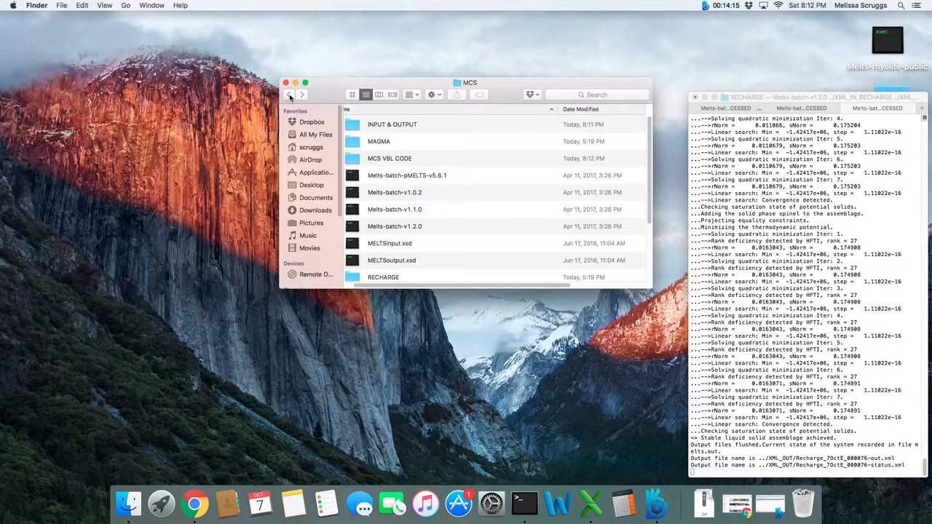
{"action": "double_click", "coordinate": [413, 125]}
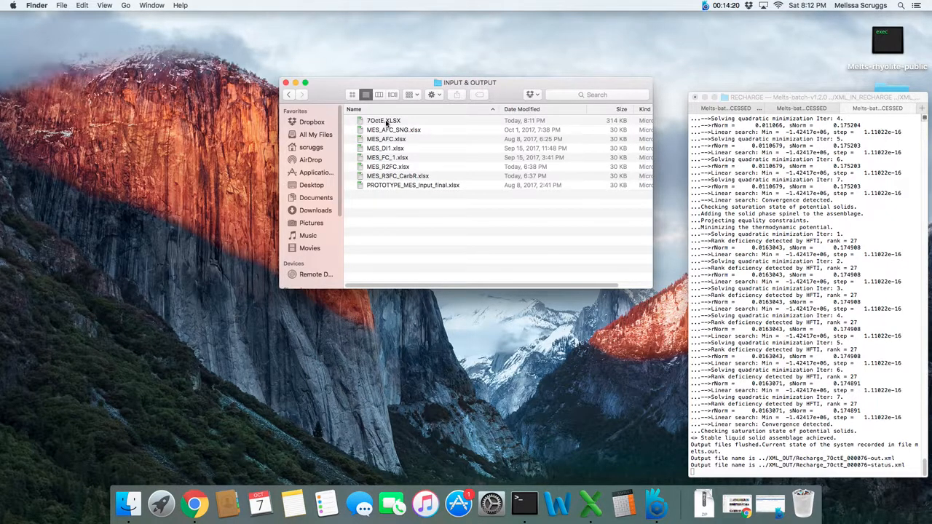
{"action": "left_click", "coordinate": [386, 122]}
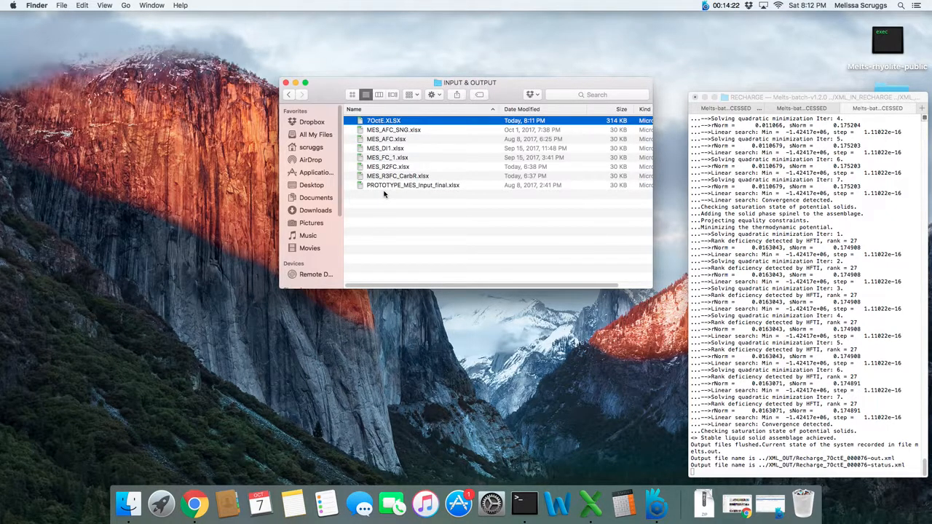